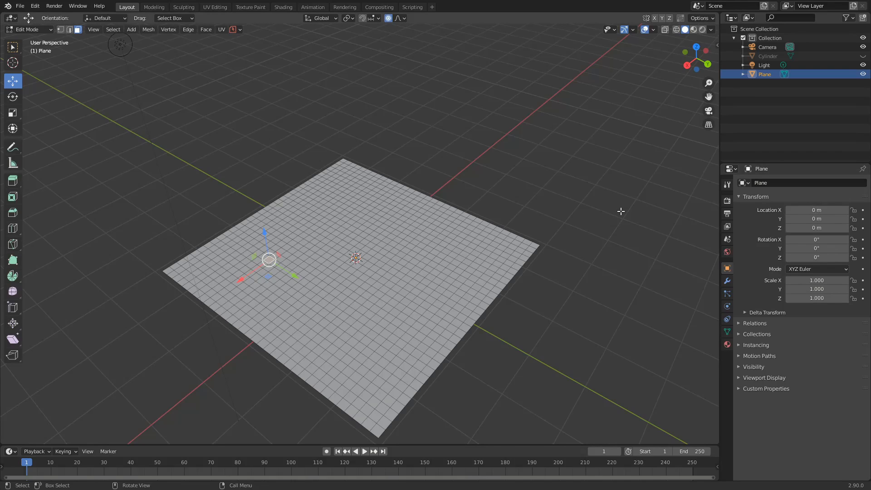
With proportional editing off, raise a single face in the plane's rear part about 1.76 m along Z
{"action": "left_click", "coordinate": [303, 234]}
{"action": "key", "text": "o"}
{"action": "left_click_drag", "start_coordinate": [298, 205], "coordinate": [287, 138]}
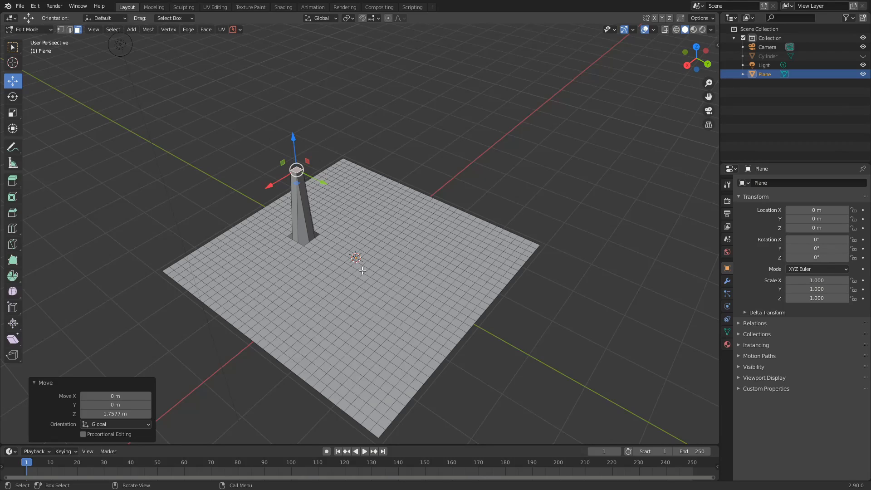
Enable proportional editing and raise a face near the plane's far right side about 0.88 m along Z with Smooth falloff
{"action": "key", "text": "o"}
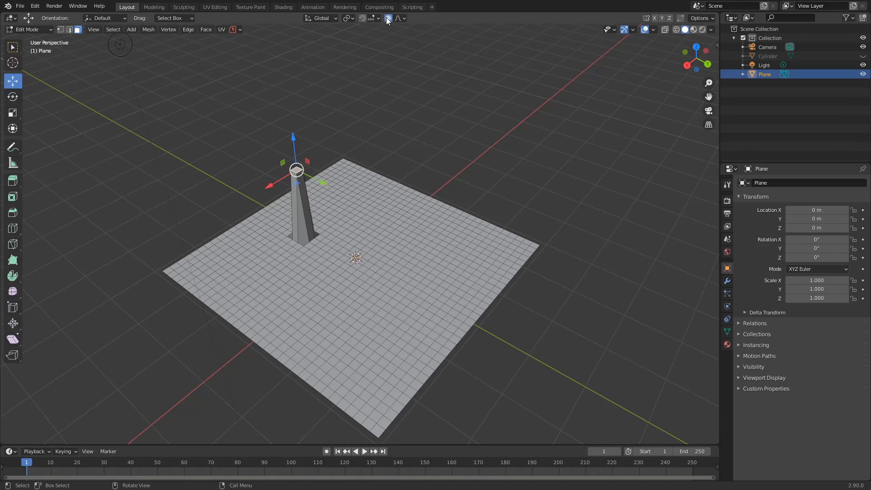
{"action": "left_click", "coordinate": [428, 247]}
{"action": "left_click_drag", "start_coordinate": [428, 230], "coordinate": [443, 185]}
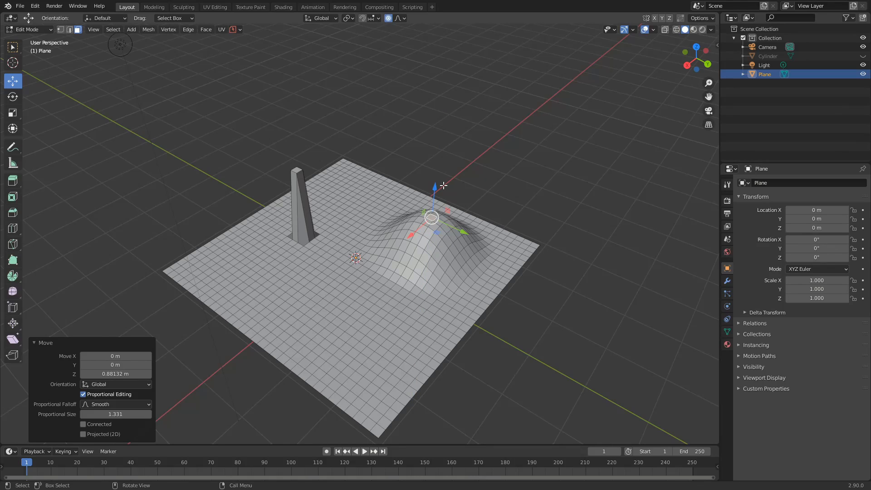
{"action": "left_click", "coordinate": [402, 18]}
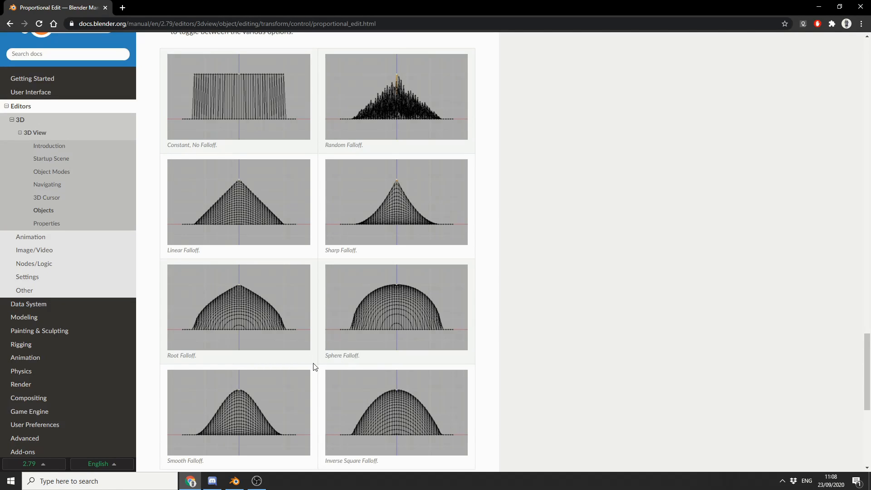
{"action": "left_click", "coordinate": [235, 481]}
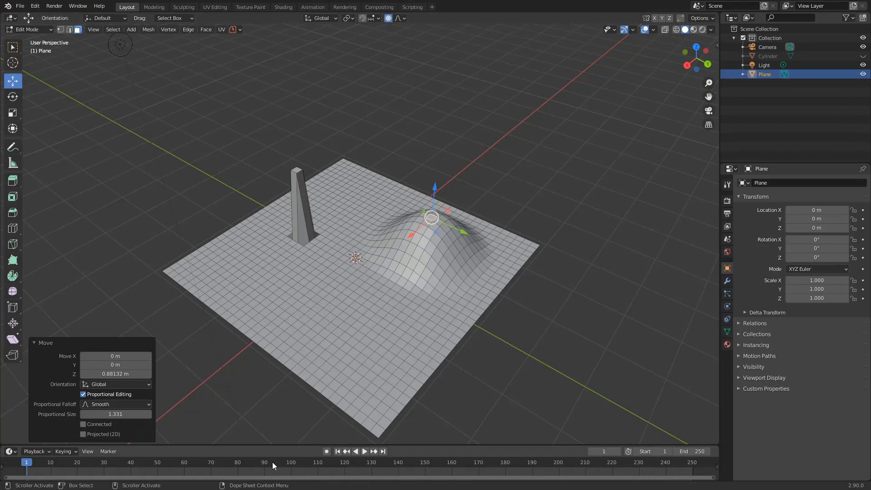
Raise a face in the plane's flat front area into a smaller smooth hill, adjusting the proportional influence radius
{"action": "middle_click_drag", "start_coordinate": [350, 318], "coordinate": [351, 317]}
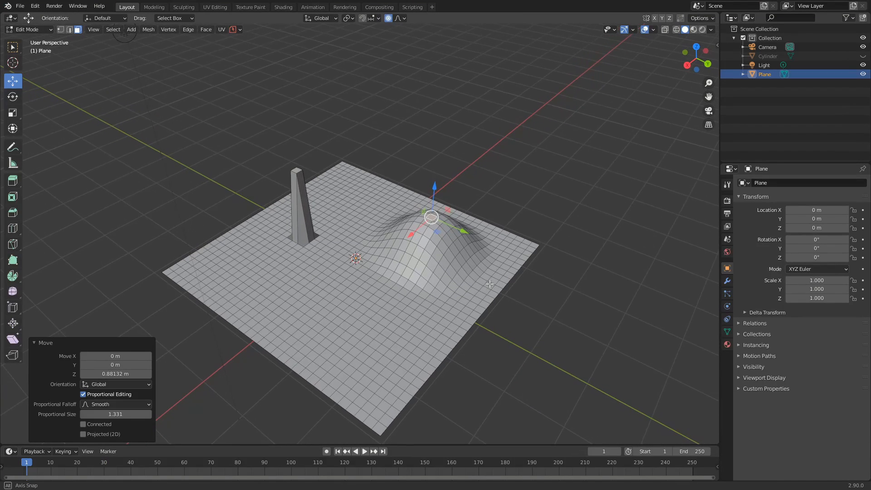
{"action": "left_click", "coordinate": [343, 315]}
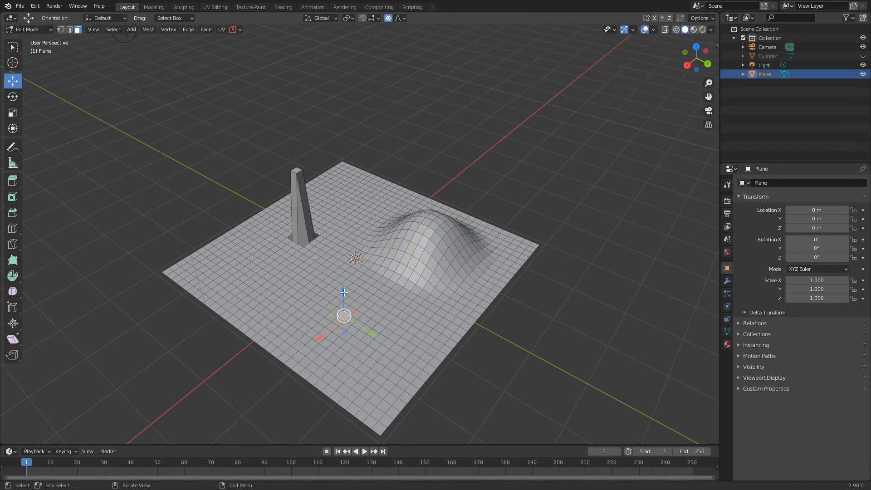
{"action": "left_click_drag", "start_coordinate": [349, 295], "coordinate": [365, 269]}
{"action": "scroll", "coordinate": [354, 277], "scroll_direction": "down", "scroll_amount": 10}
{"action": "scroll", "coordinate": [362, 278], "scroll_direction": "up", "scroll_amount": 13}
{"action": "scroll", "coordinate": [364, 279], "scroll_direction": "up", "scroll_amount": 6}
Set the proportional falloff to Random and raise a flat face beside the pillar about 0.72 m along Z with influence size 2.594
{"action": "middle_click_drag", "start_coordinate": [540, 301], "coordinate": [484, 301]}
{"action": "left_click", "coordinate": [454, 217]}
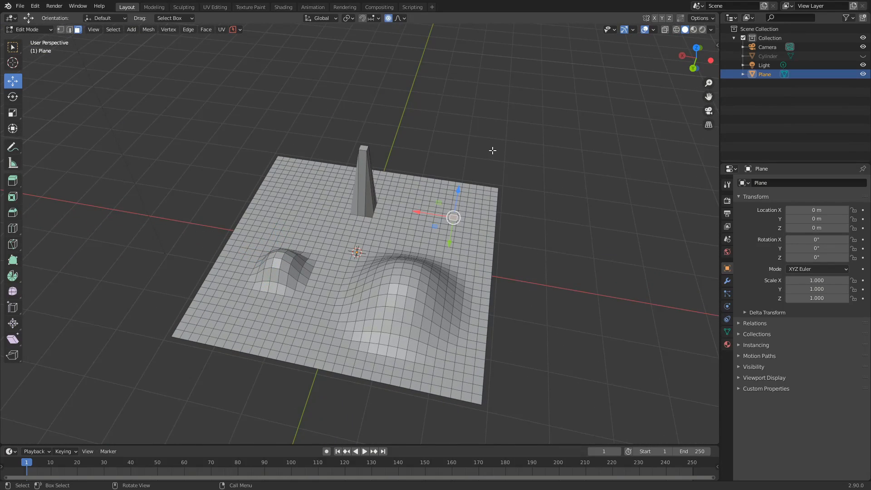
{"action": "key", "text": "shift+o"}
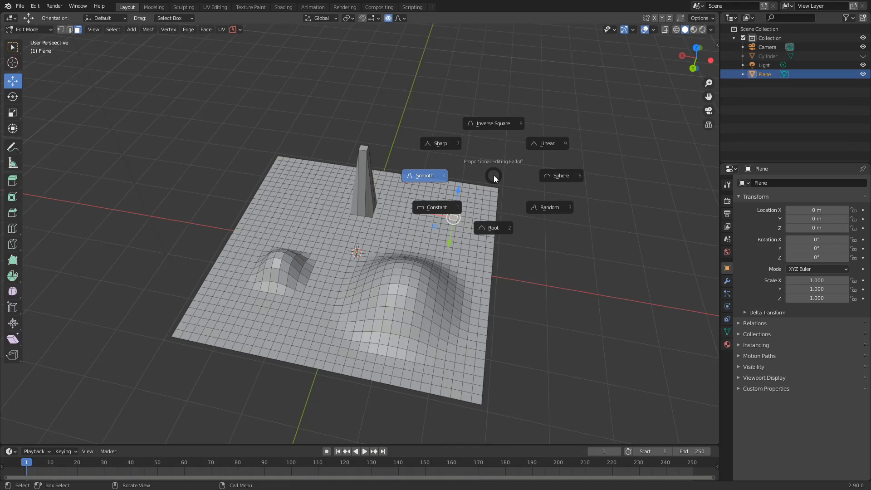
{"action": "left_click", "coordinate": [543, 207]}
{"action": "key", "text": "g"}
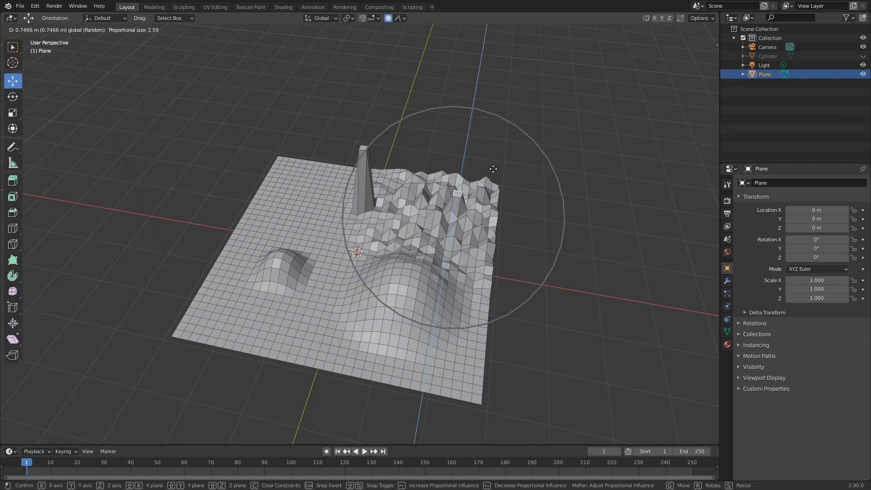
{"action": "left_click", "coordinate": [504, 178]}
{"action": "middle_click_drag", "start_coordinate": [614, 226], "coordinate": [558, 226]}
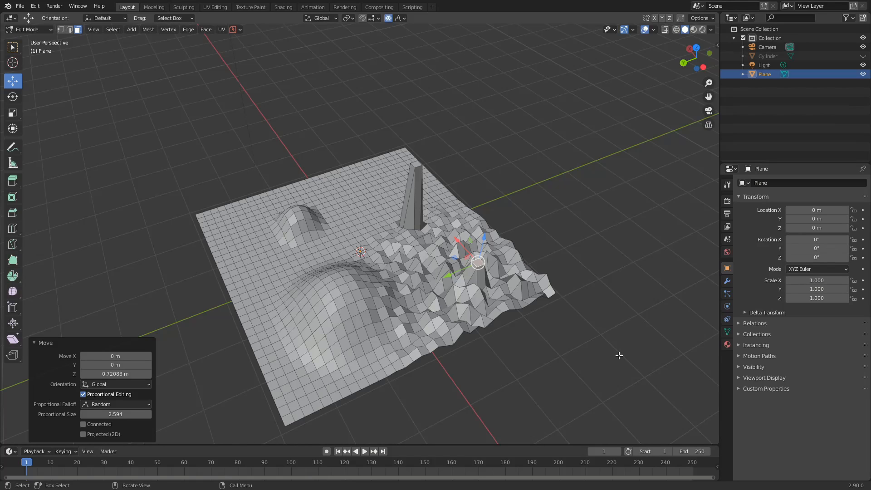
Set the falloff to Sharp, raise a face between the small hill and the pillar about 0.73 m, and disable proportional editing for that move
{"action": "key", "text": "o"}
{"action": "key", "text": "o"}
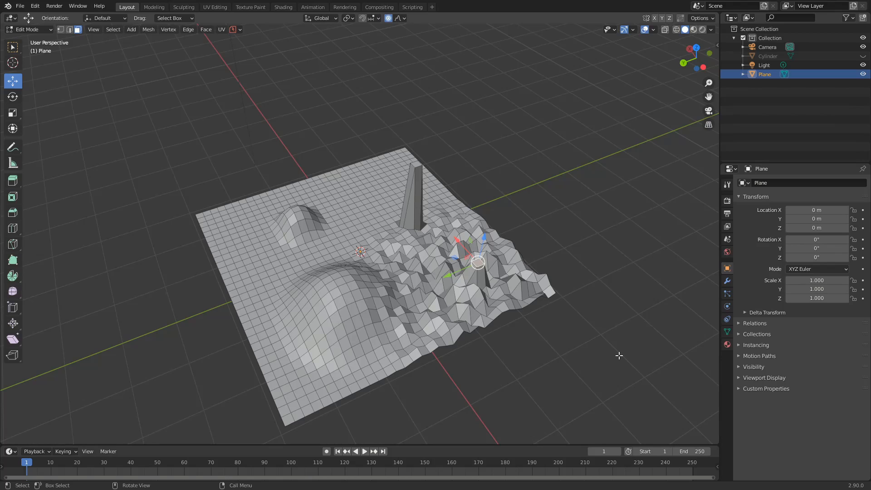
{"action": "key", "text": "shift+o"}
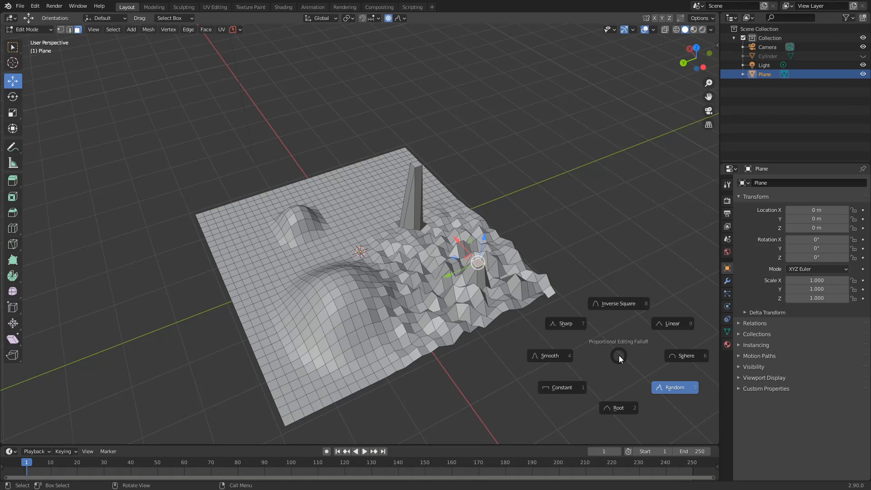
{"action": "left_click", "coordinate": [597, 251]}
{"action": "left_click", "coordinate": [359, 207]}
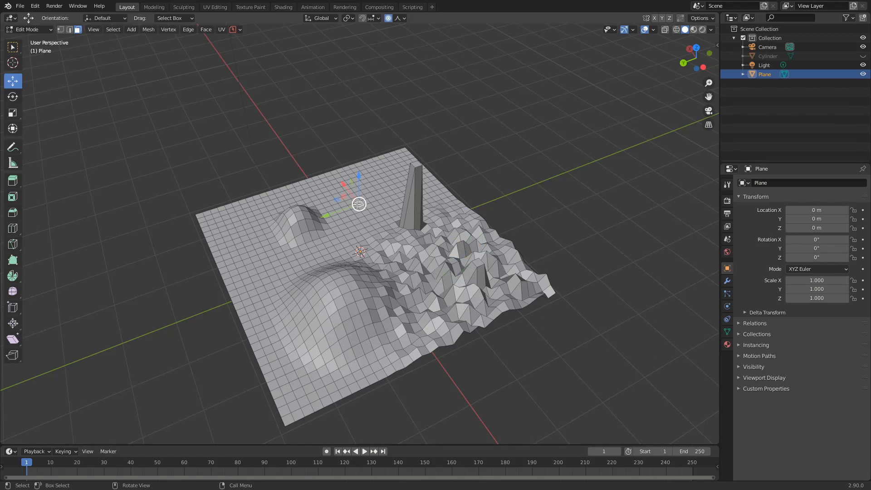
{"action": "left_click_drag", "start_coordinate": [355, 182], "coordinate": [360, 162]}
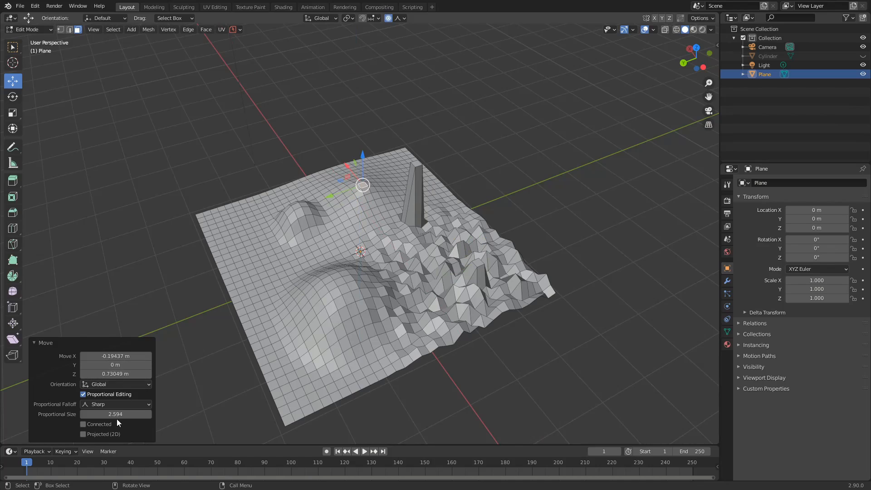
{"action": "left_click", "coordinate": [85, 394]}
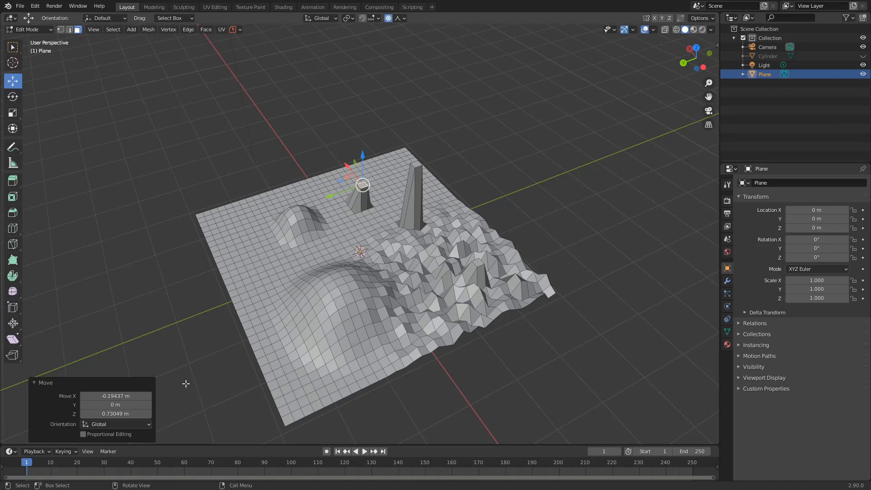
Try the Connected Only and Projected from View options of proportional editing
{"action": "left_click", "coordinate": [404, 18]}
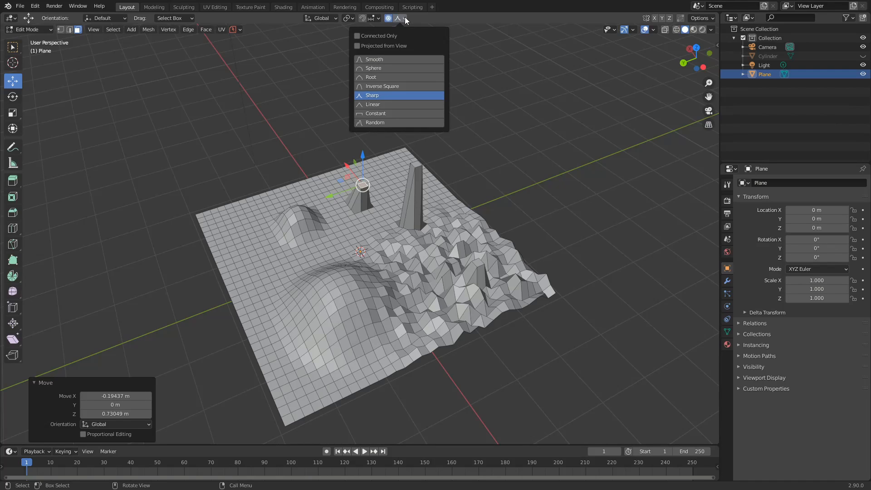
{"action": "left_click", "coordinate": [393, 33]}
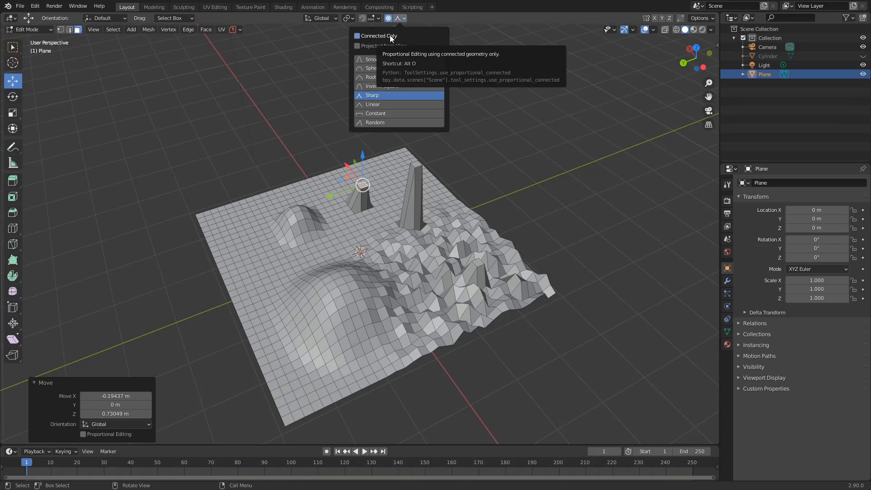
{"action": "left_click", "coordinate": [390, 36]}
{"action": "left_click", "coordinate": [387, 46]}
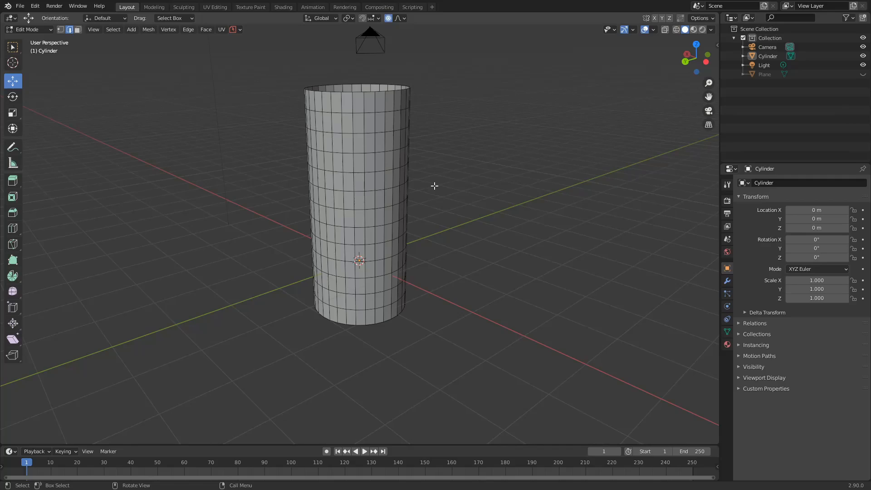
Select the edge loop near the cylinder's base, try scaling it inward without proportional editing, and undo the resize
{"action": "key", "text": "o"}
{"action": "left_click", "coordinate": [351, 293], "text": "alt"}
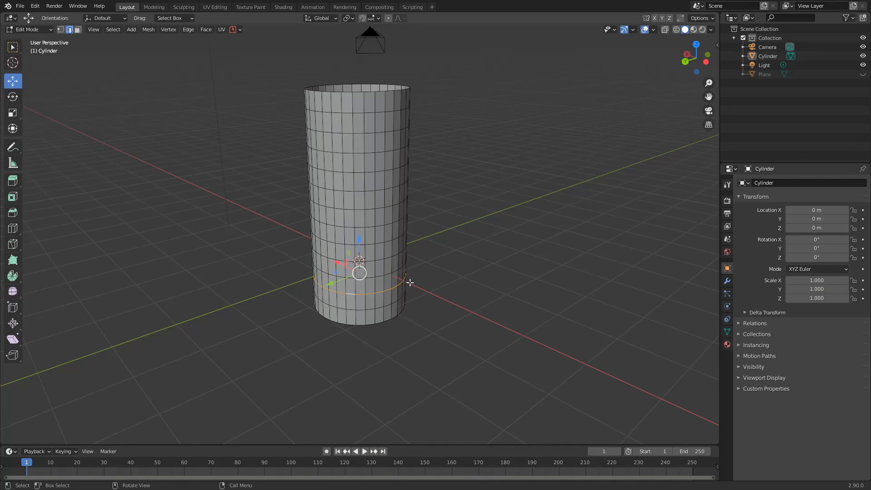
{"action": "key", "text": "s"}
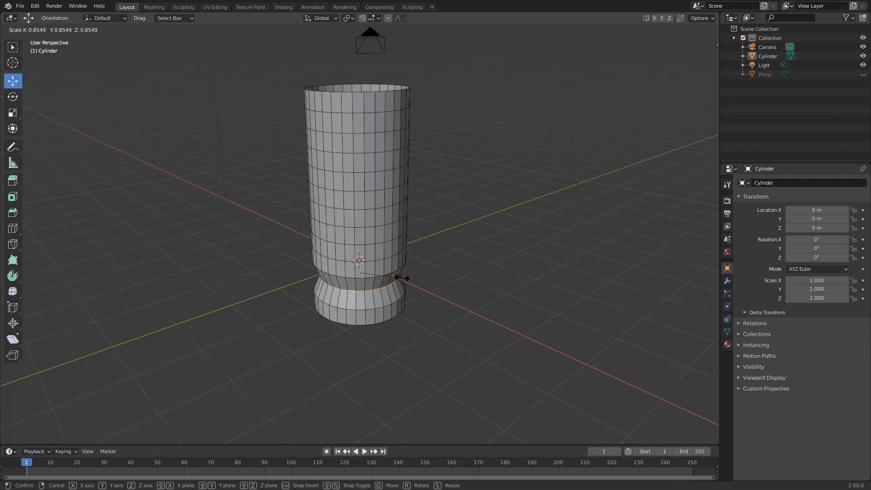
{"action": "left_click", "coordinate": [411, 272]}
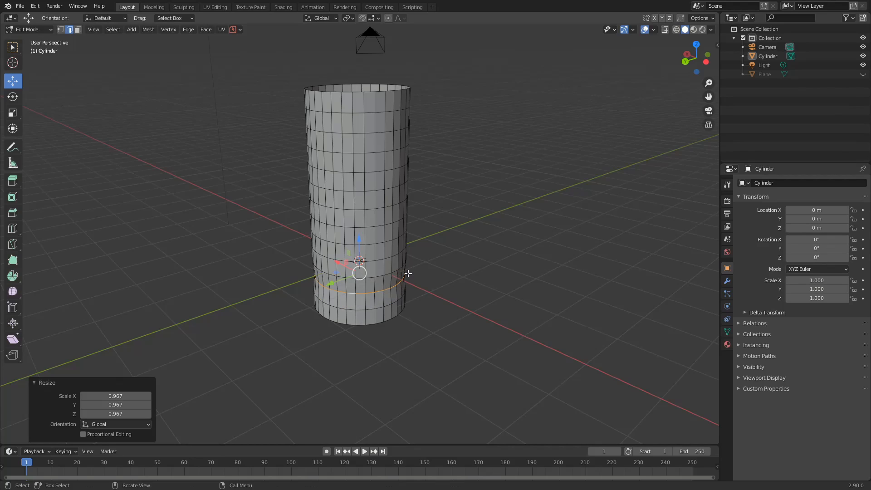
{"action": "key", "text": "ctrl+z"}
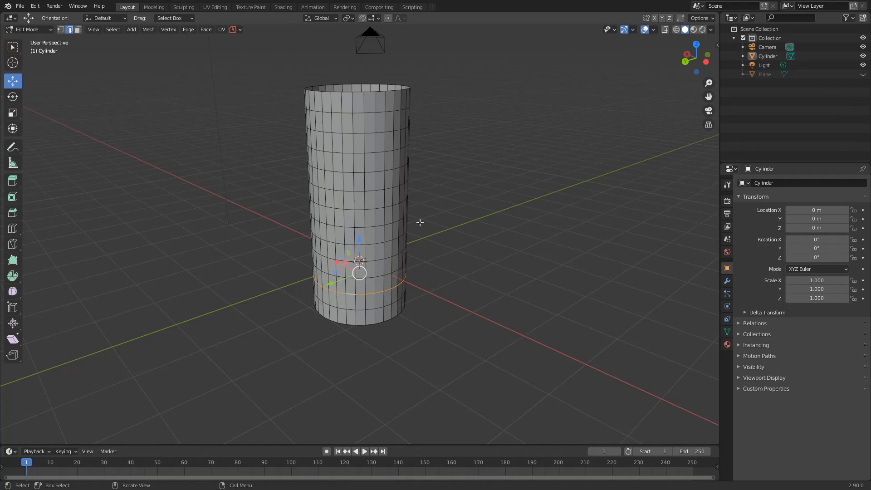
Enable proportional editing and scale the selected lower loop to about 1.5 with Smooth falloff and influence size about 1.46
{"action": "left_click", "coordinate": [388, 19]}
{"action": "key", "text": "s"}
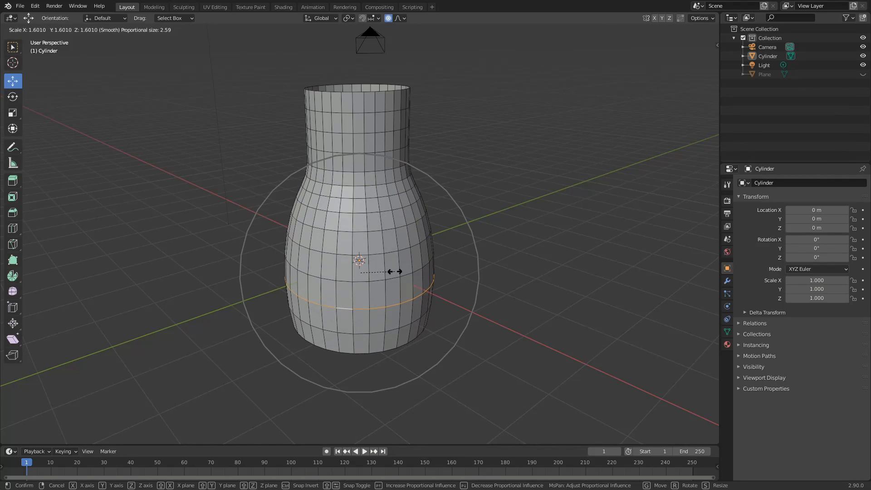
{"action": "scroll", "coordinate": [383, 274], "scroll_direction": "up", "scroll_amount": 4}
{"action": "scroll", "coordinate": [383, 273], "scroll_direction": "up", "scroll_amount": 2}
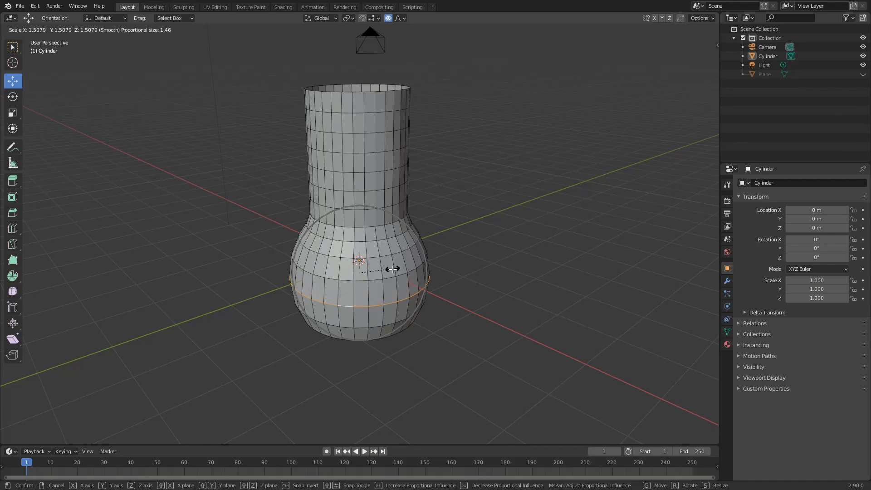
{"action": "left_click", "coordinate": [390, 268]}
Narrow the upper part of the cylinder by proportionally scaling its edge loop below the rim to about 0.66
{"action": "left_click", "coordinate": [369, 153], "text": "alt"}
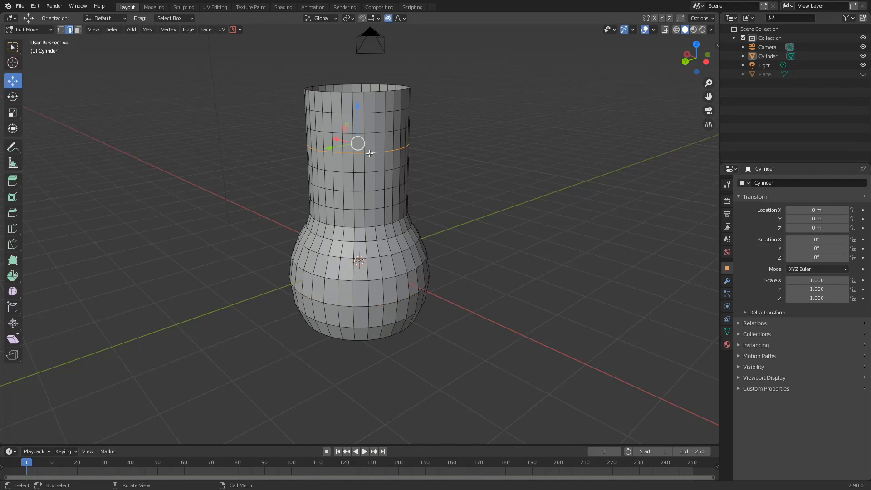
{"action": "scroll", "coordinate": [369, 153], "scroll_direction": "up", "scroll_amount": 3}
{"action": "scroll", "coordinate": [369, 154], "scroll_direction": "down", "scroll_amount": 3}
{"action": "key", "text": "s"}
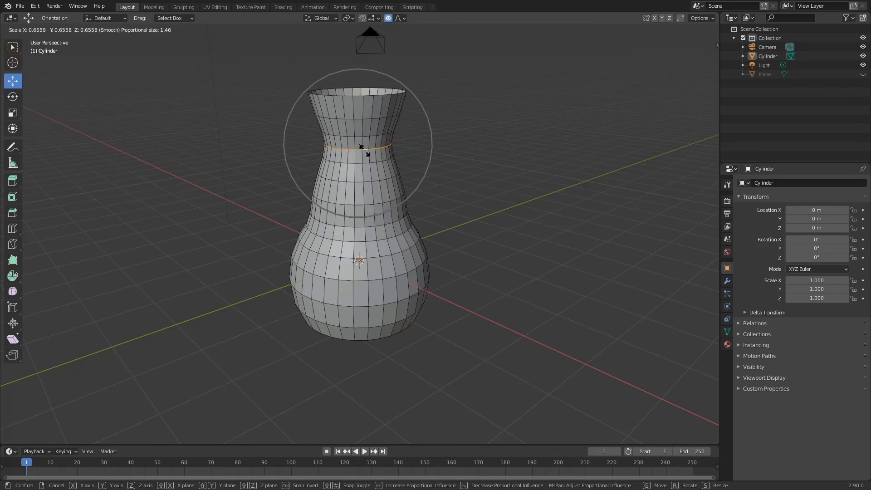
{"action": "left_click", "coordinate": [368, 152]}
Slim the vase's neck by proportionally scaling its middle edge loop to about 0.75 and the loop at its base to about 0.86
{"action": "left_click", "coordinate": [366, 176], "text": "alt"}
{"action": "key", "text": "s"}
{"action": "left_click", "coordinate": [367, 178]}
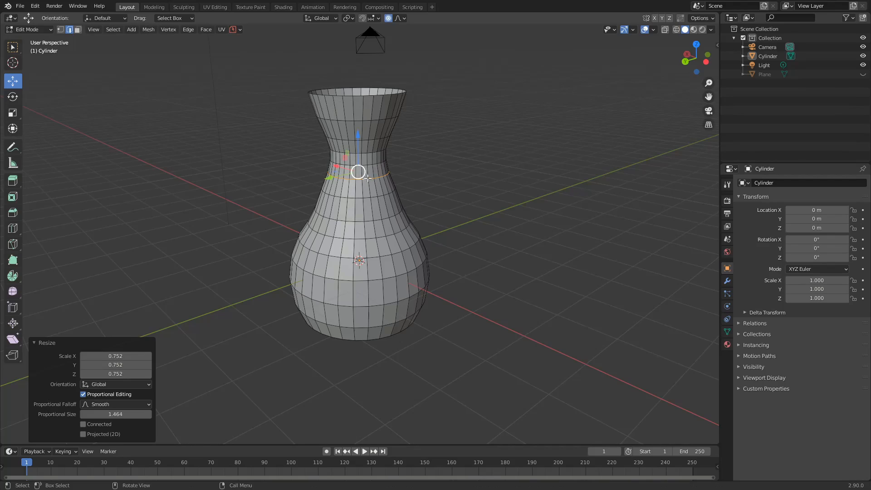
{"action": "left_click", "coordinate": [369, 220], "text": "alt"}
{"action": "key", "text": "s"}
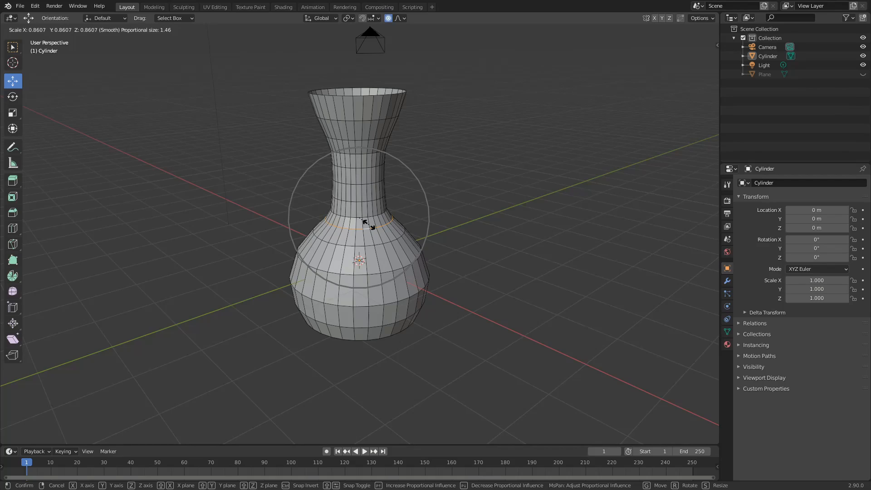
{"action": "left_click", "coordinate": [368, 225]}
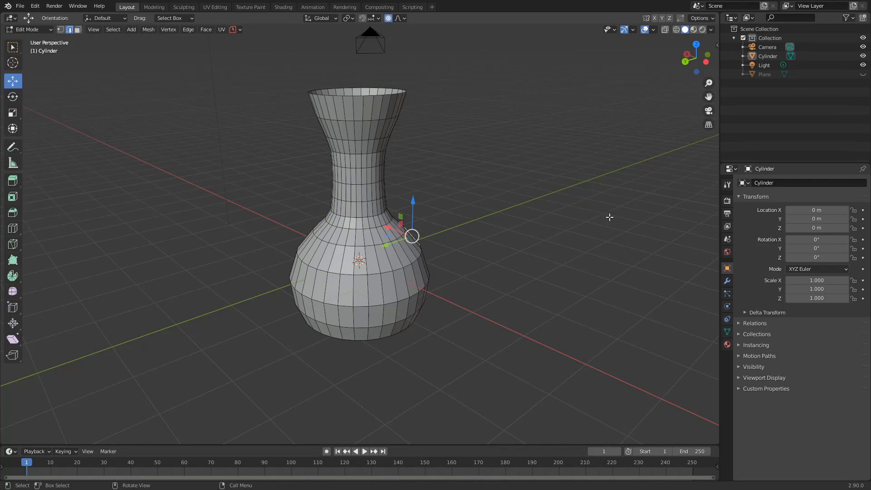
Add a Subdivision Surface modifier to the vase with viewport and render levels of 4, and leave Edit Mode
{"action": "left_click", "coordinate": [727, 281]}
{"action": "left_click", "coordinate": [760, 181]}
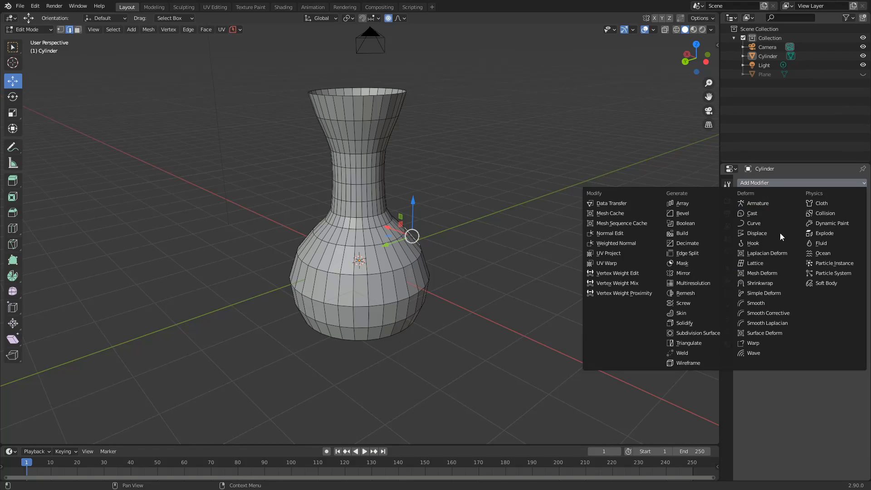
{"action": "left_click", "coordinate": [694, 333]}
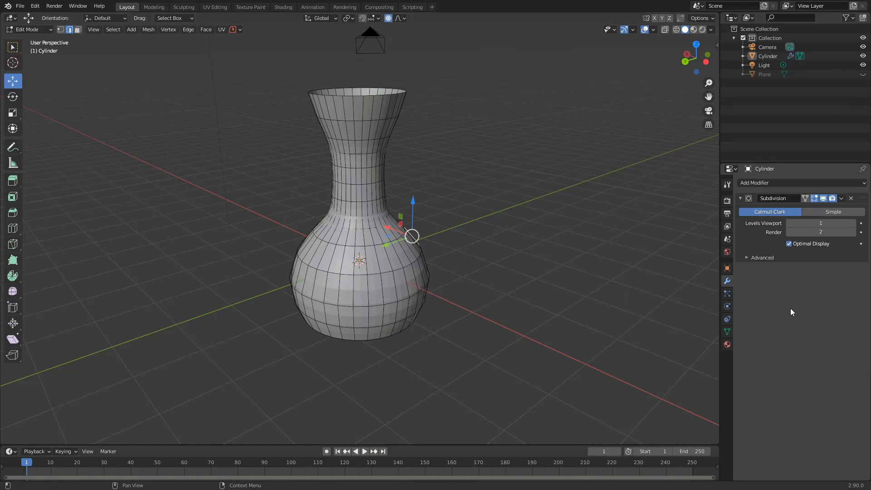
{"action": "left_click", "coordinate": [813, 223]}
{"action": "key", "text": "Return"}
{"action": "left_click", "coordinate": [822, 231]}
{"action": "type", "text": "4"}
{"action": "key", "text": "Return"}
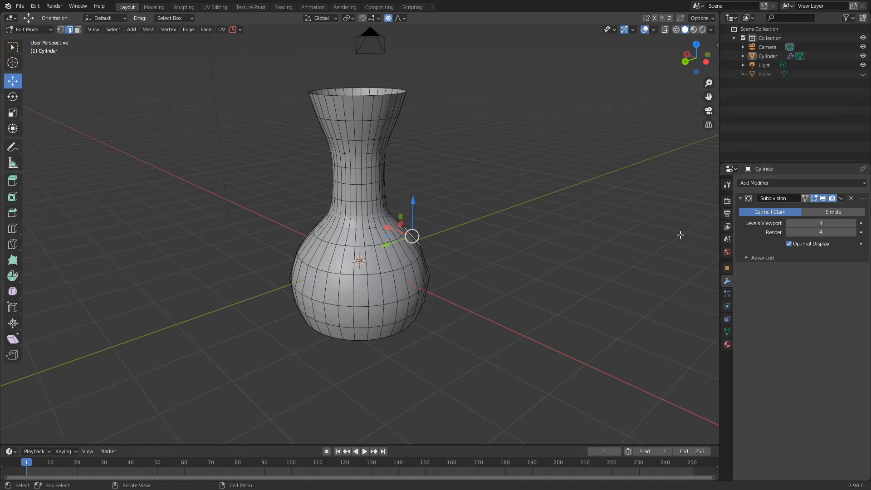
{"action": "key", "text": "Tab"}
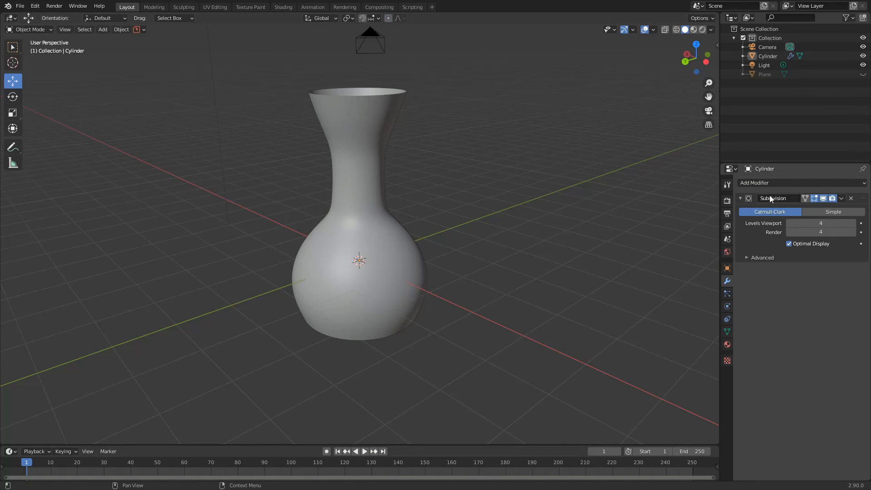
Add a Solidify modifier to the vase with a thickness of 0.04 m
{"action": "left_click", "coordinate": [773, 184]}
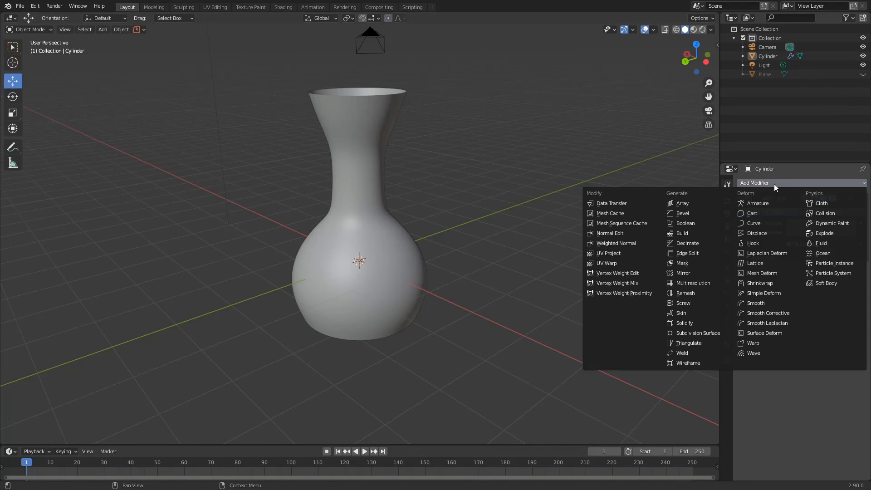
{"action": "left_click", "coordinate": [687, 323]}
{"action": "middle_click_drag", "start_coordinate": [518, 246], "coordinate": [536, 280]}
{"action": "left_click_drag", "start_coordinate": [809, 295], "coordinate": [823, 295]}
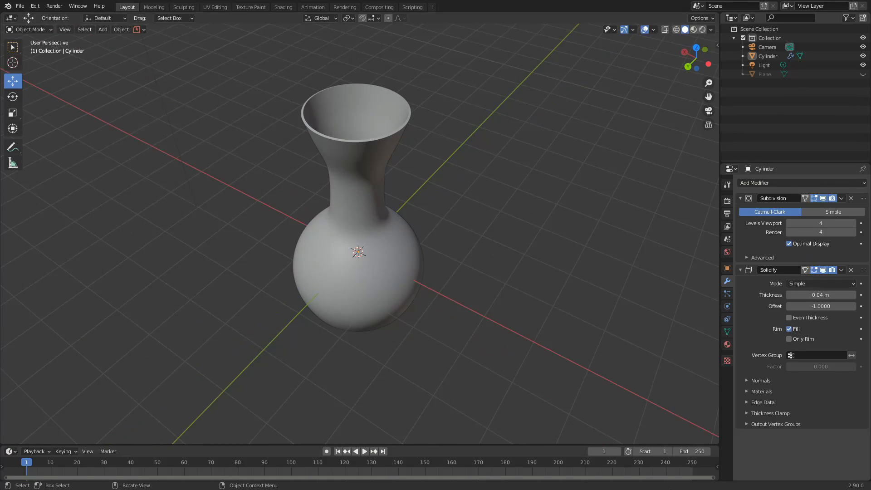